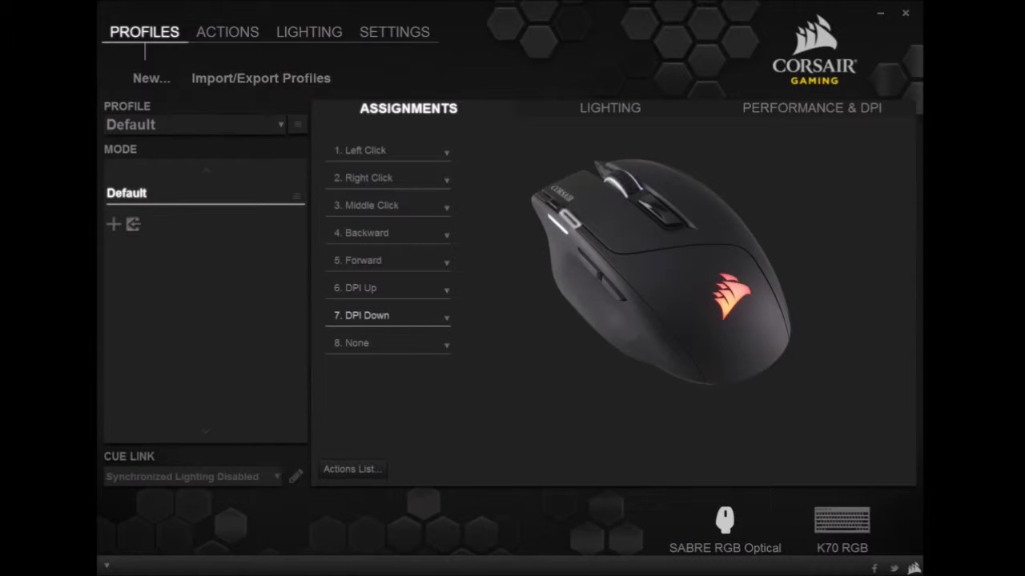
Check button 8's assignment, browse the Settings, Lighting and Actions pages, then show the Sabre's lighting zones
left_click(446, 350)
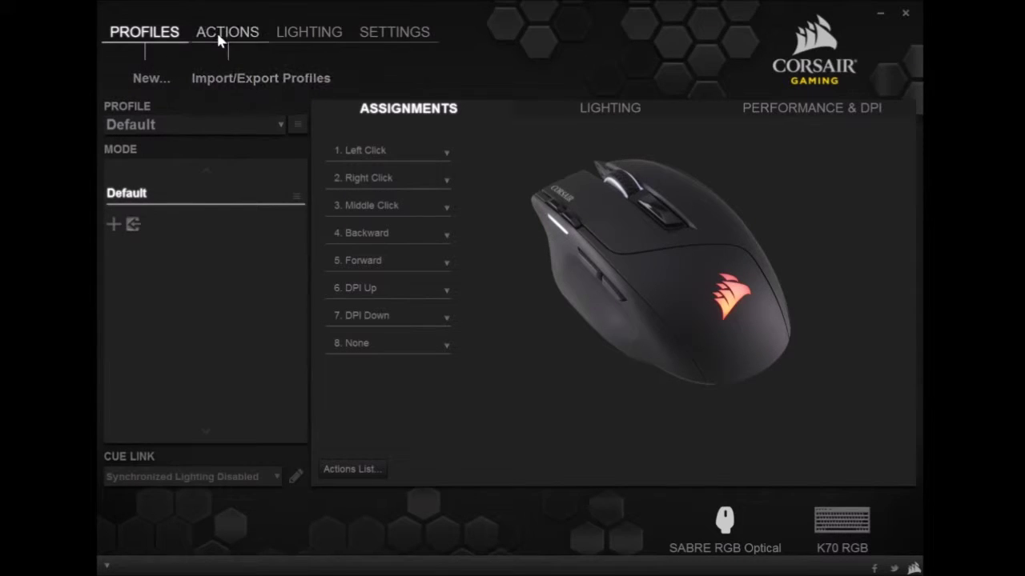
left_click(395, 34)
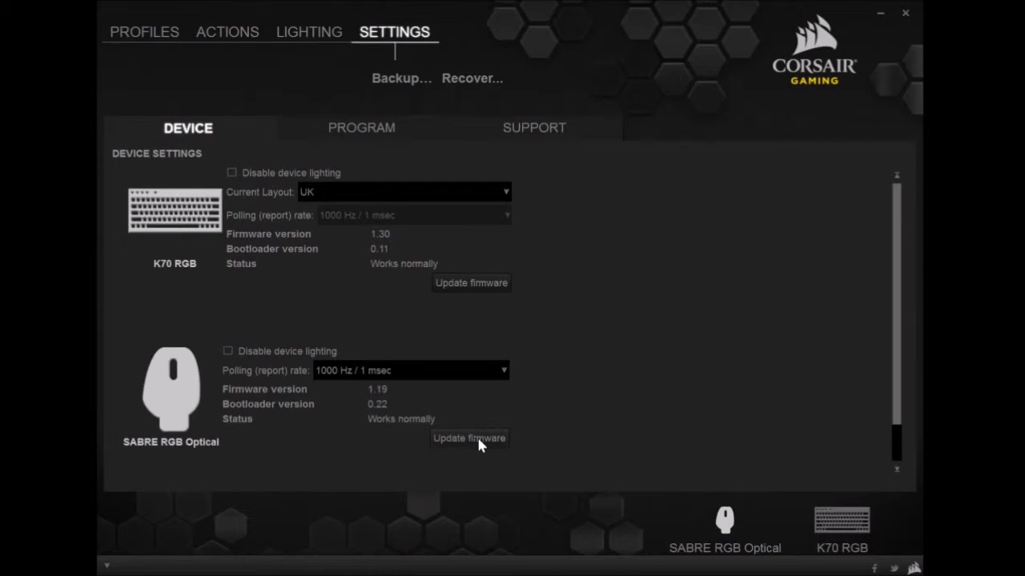
left_click(291, 30)
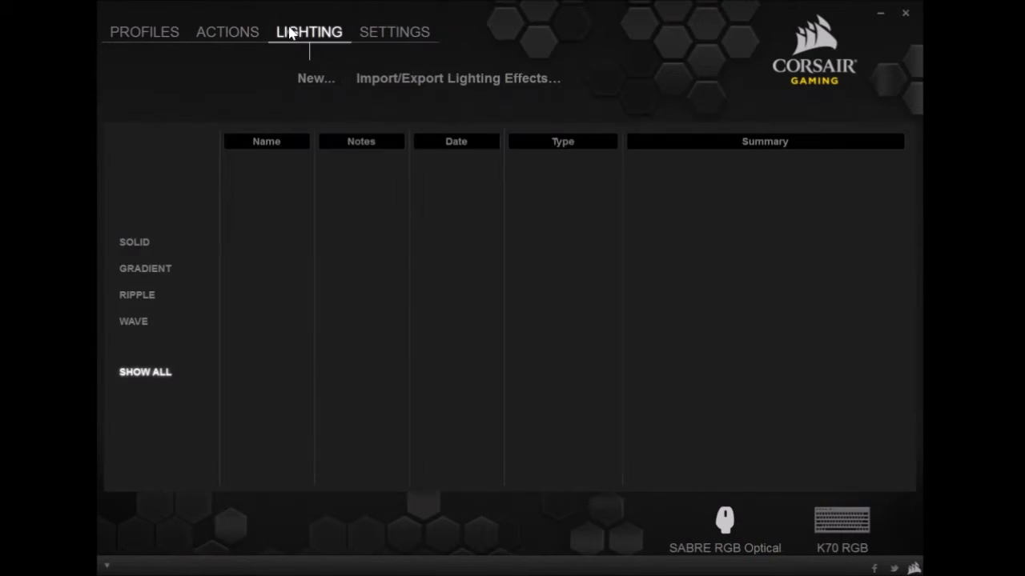
left_click(229, 33)
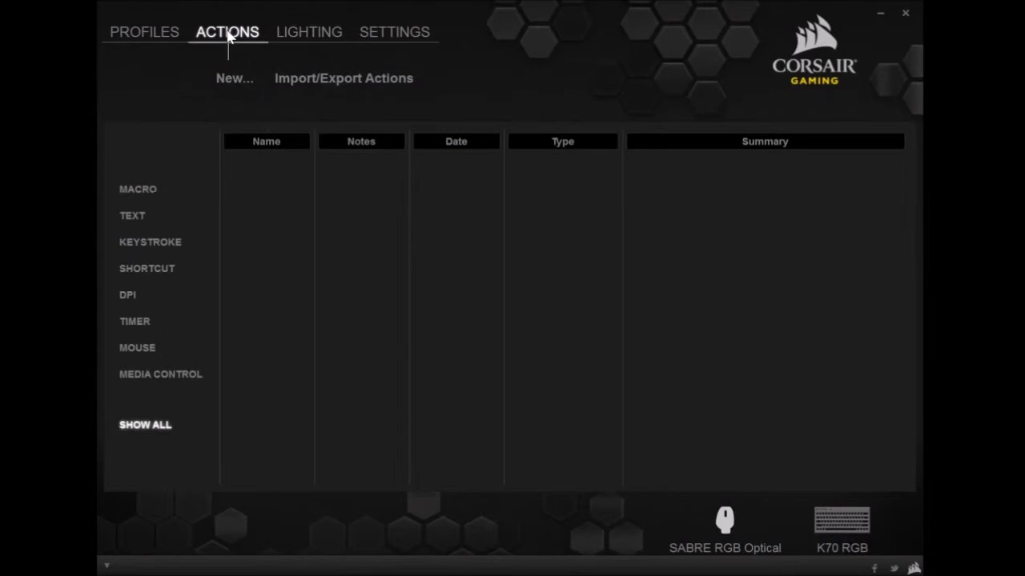
left_click(156, 36)
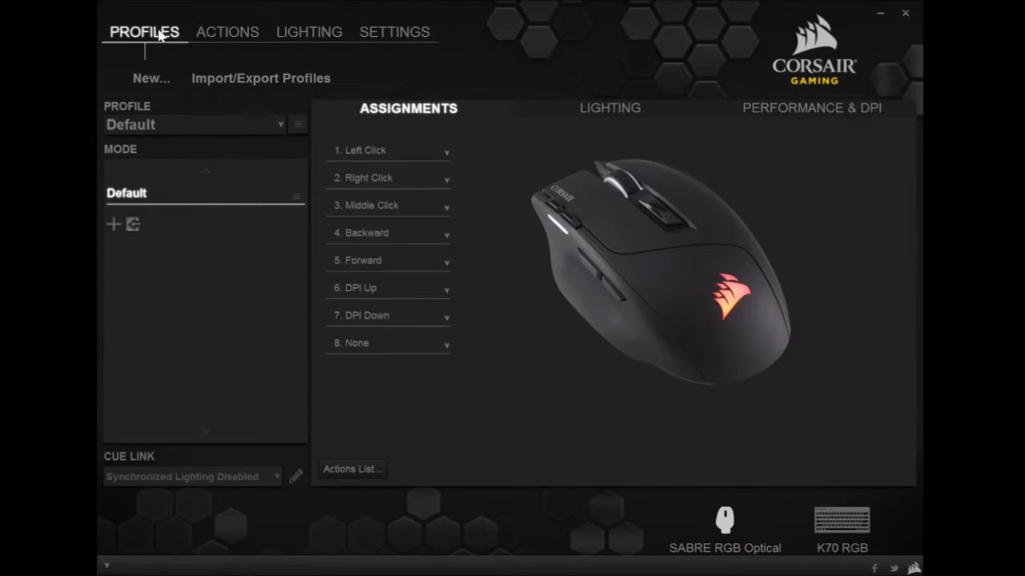
left_click(586, 112)
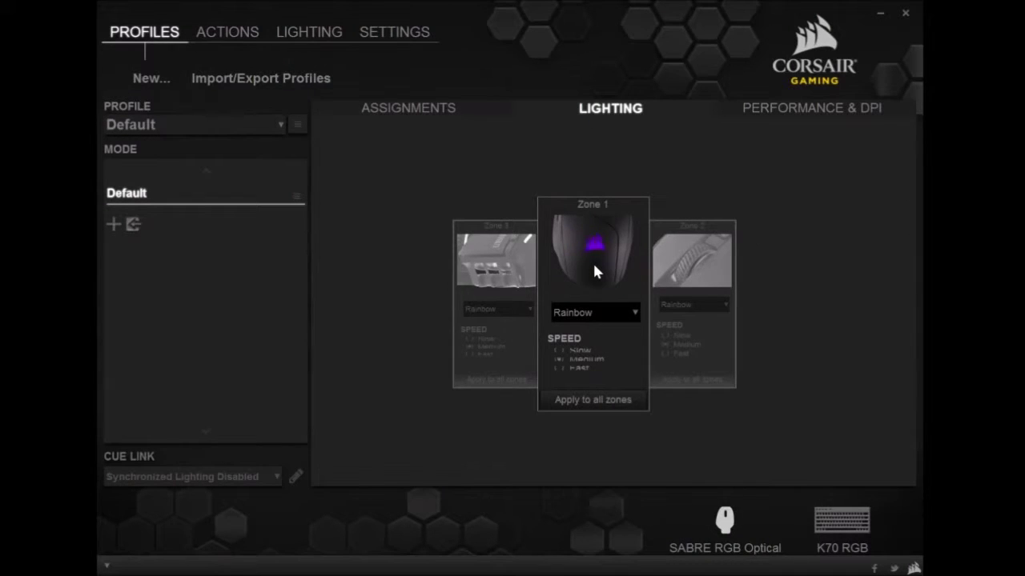
Try Solid Color on Zone 1, then apply Color Shift to all lighting zones
left_click(634, 313)
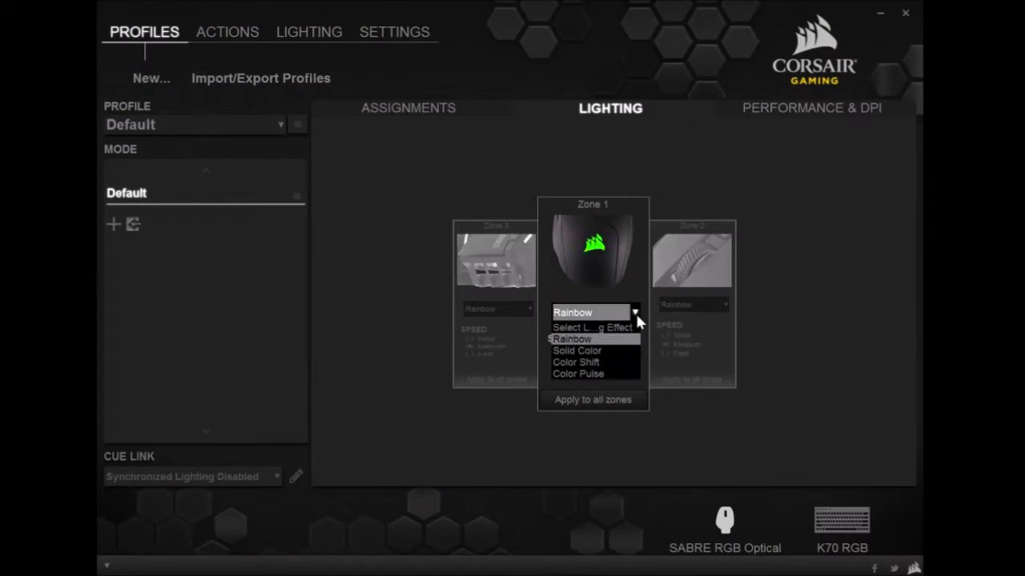
left_click(596, 351)
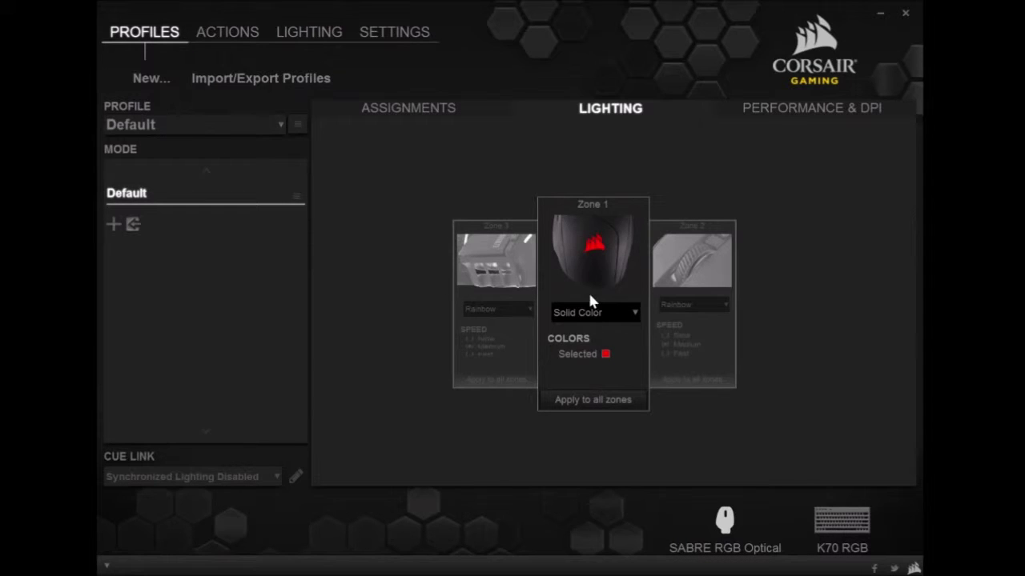
left_click(632, 313)
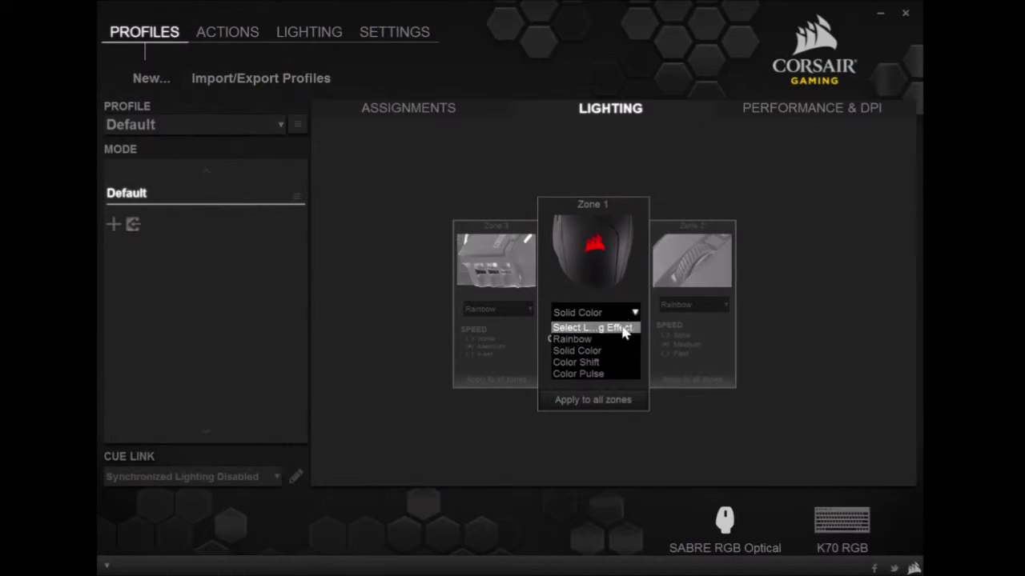
left_click(605, 365)
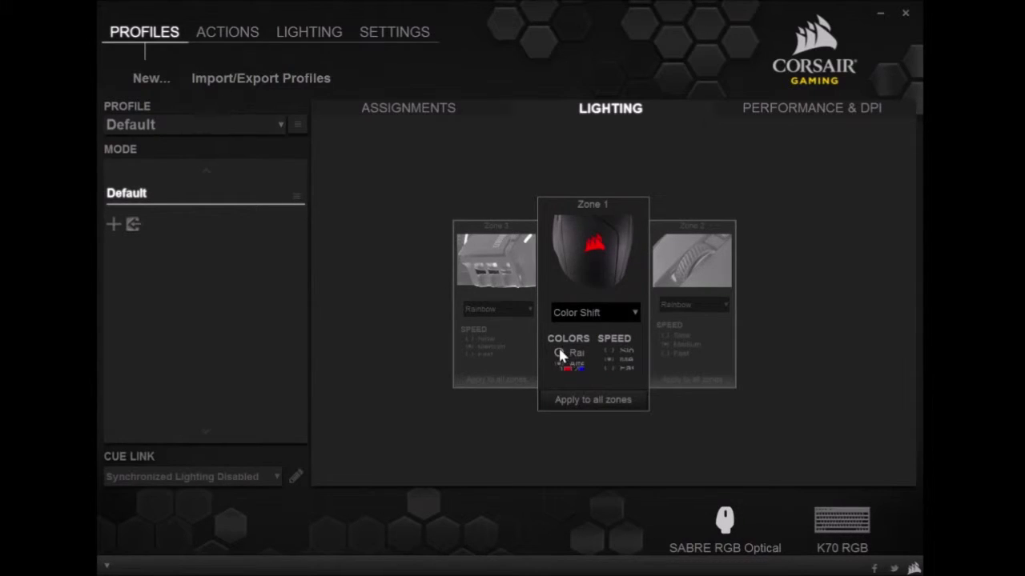
left_click(577, 402)
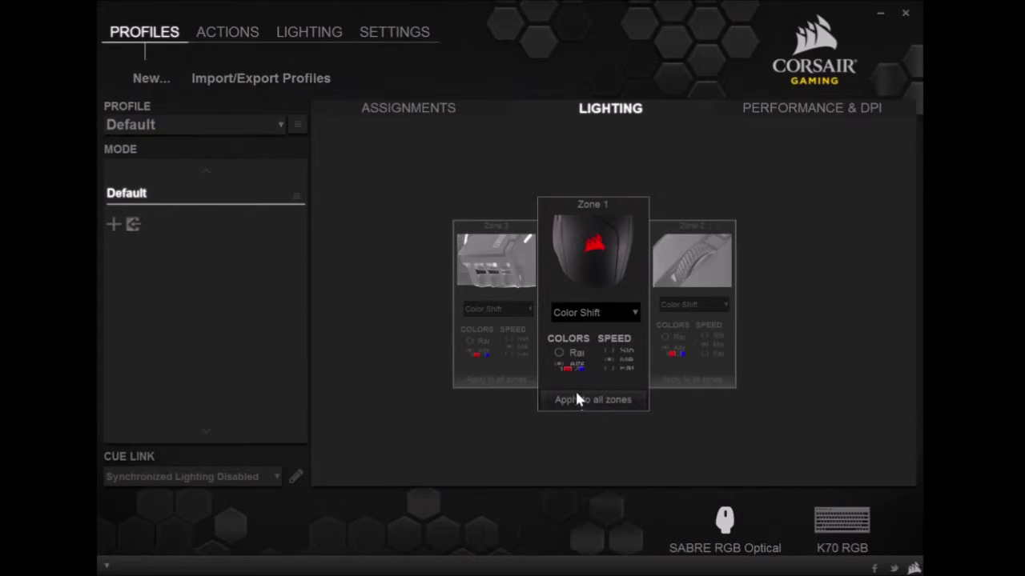
Switch Zone 1 to Color Pulse at fast speed
left_click(635, 312)
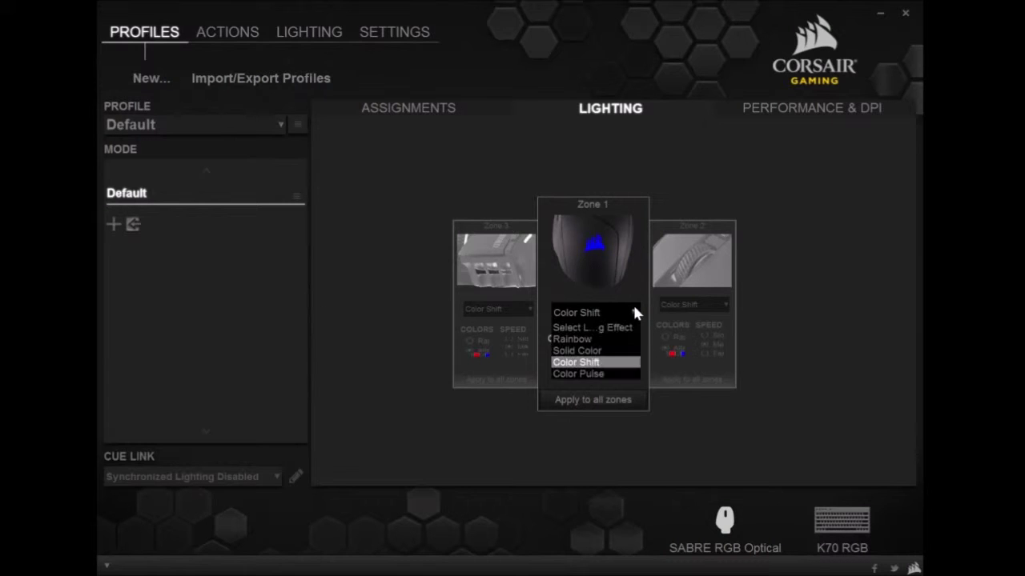
left_click(606, 373)
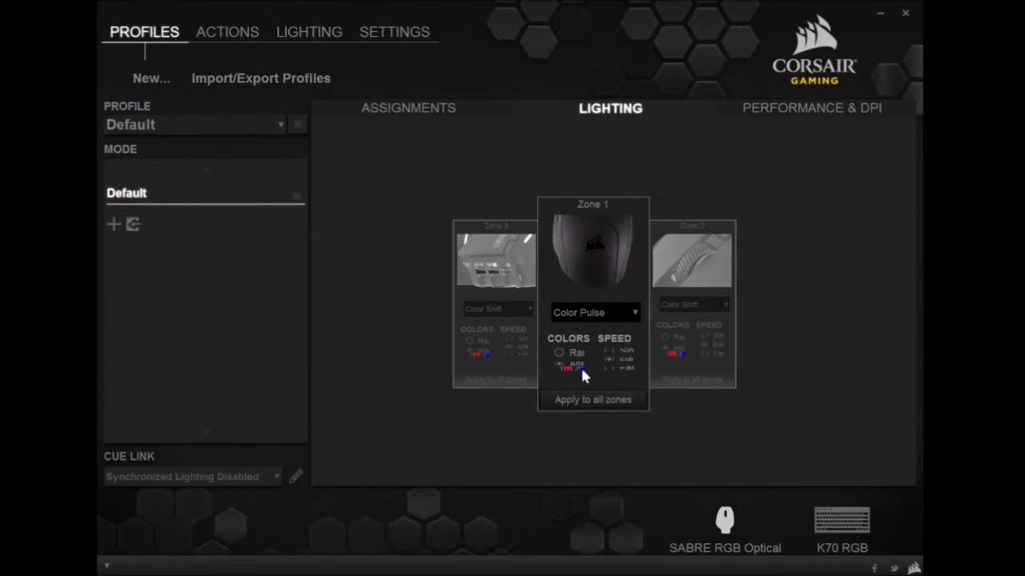
left_click(609, 368)
Try Color Pulse at slow and fast speeds and Solid Color on Zone 2, leaving it on Color Shift
left_click(670, 272)
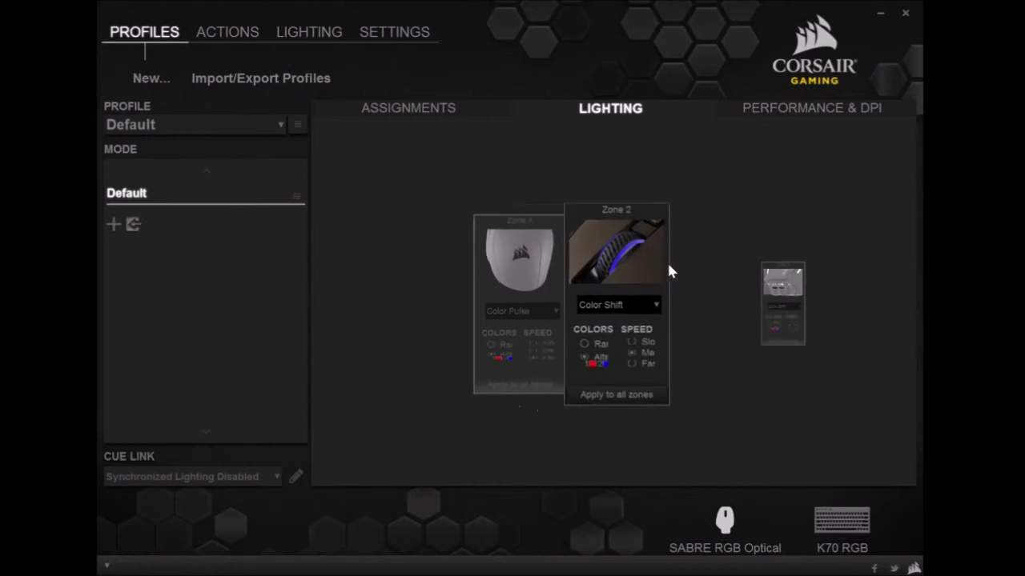
left_click(610, 300)
left_click(600, 366)
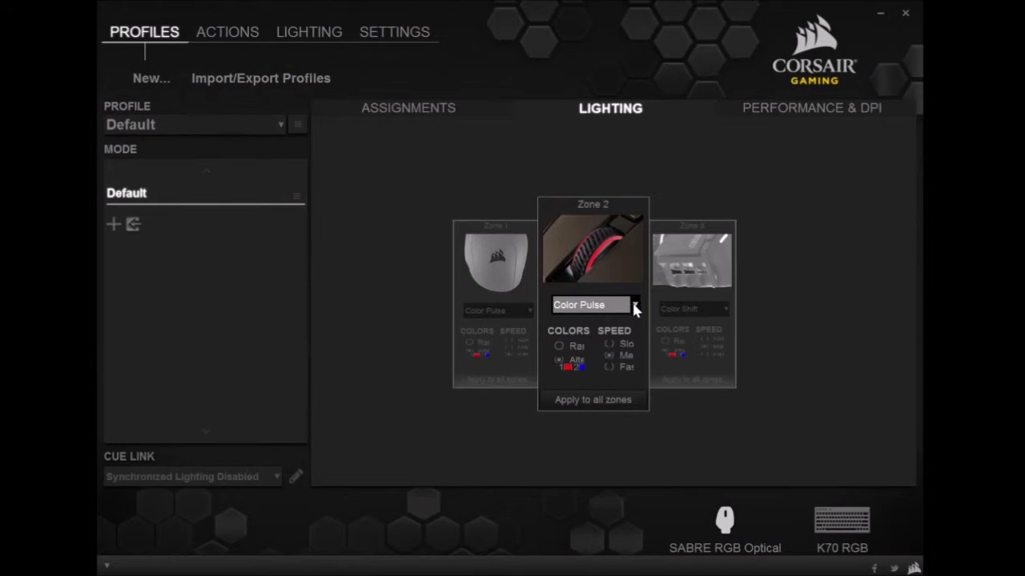
left_click(615, 344)
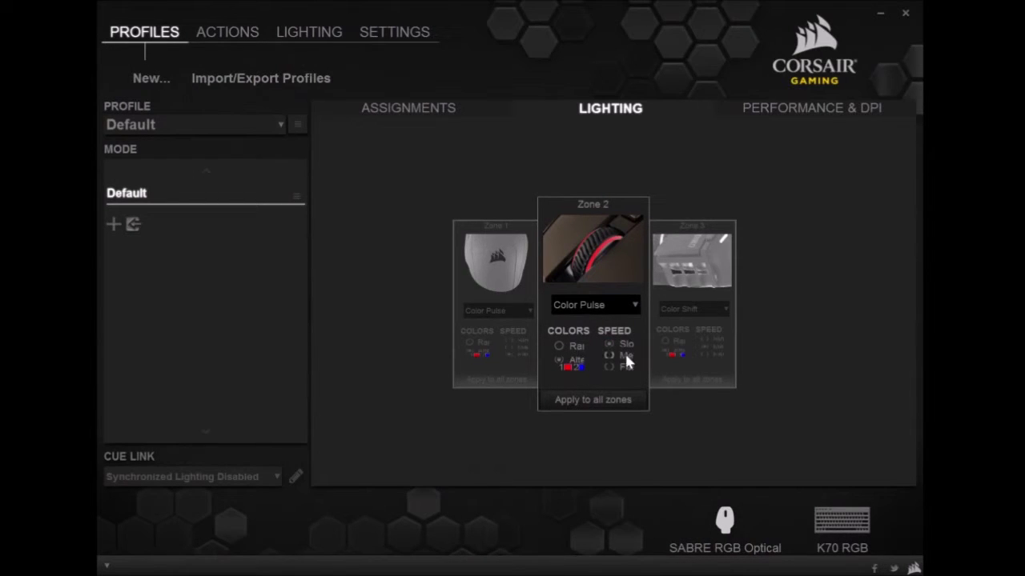
left_click(608, 367)
left_click(632, 304)
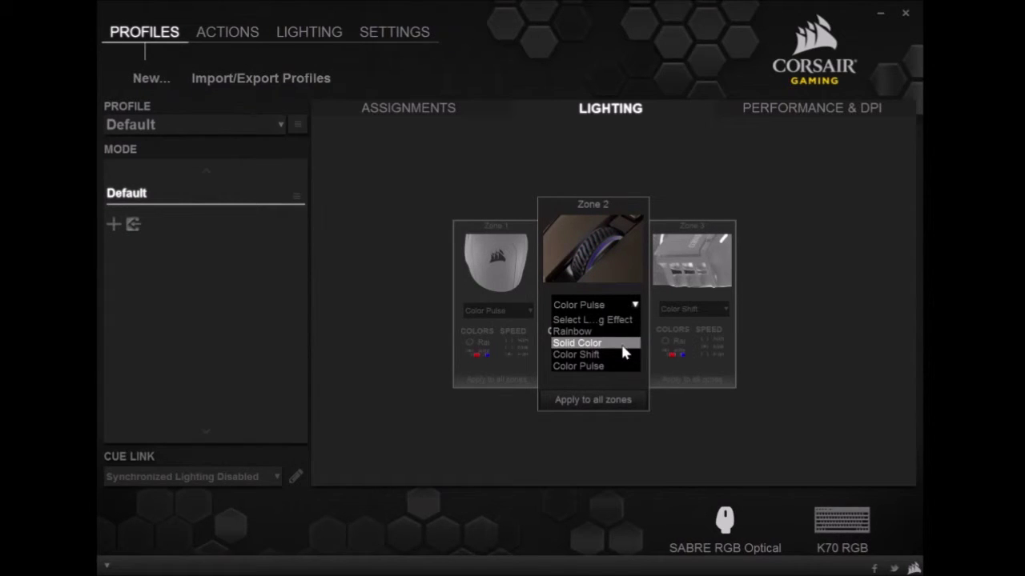
left_click(620, 343)
left_click(631, 303)
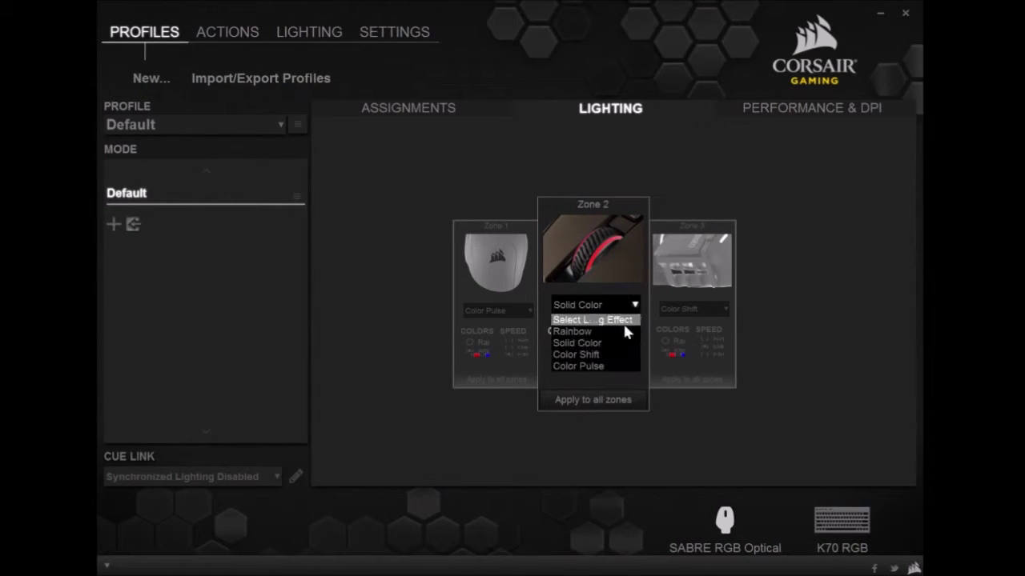
left_click(605, 353)
Set Zone 3 to Rainbow and bring up the mouse's DPI stage settings
left_click(682, 294)
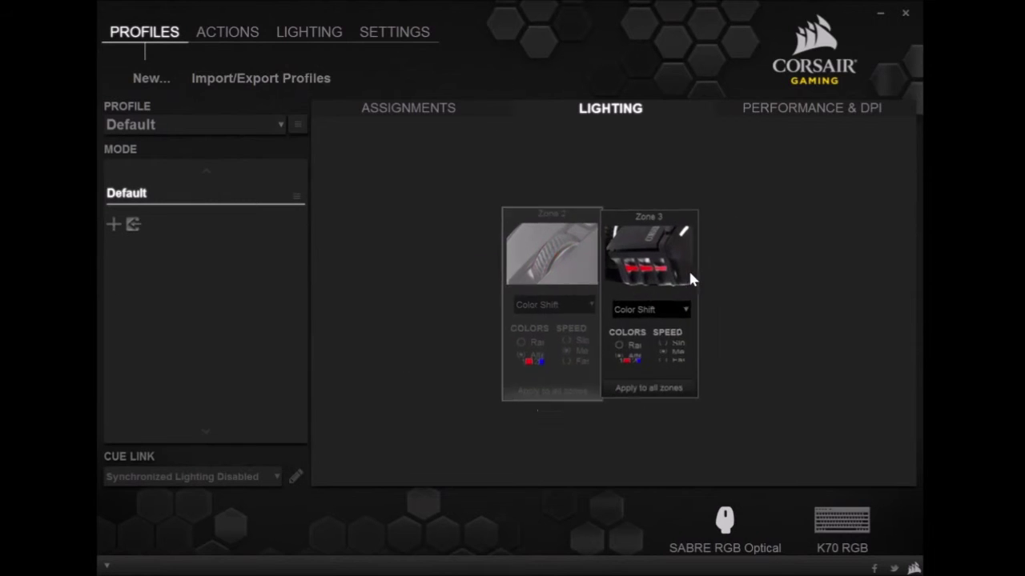
left_click(633, 312)
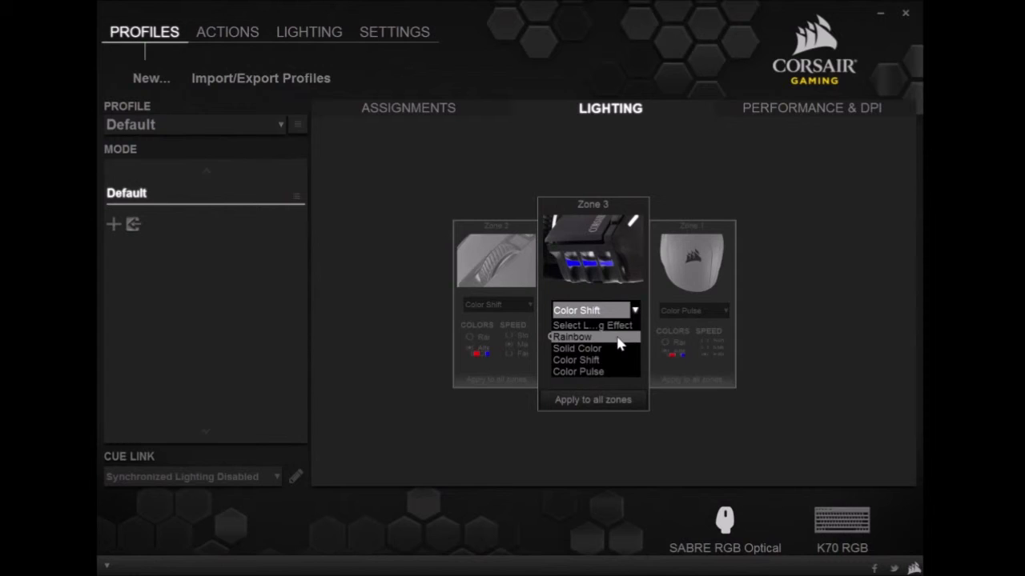
left_click(618, 337)
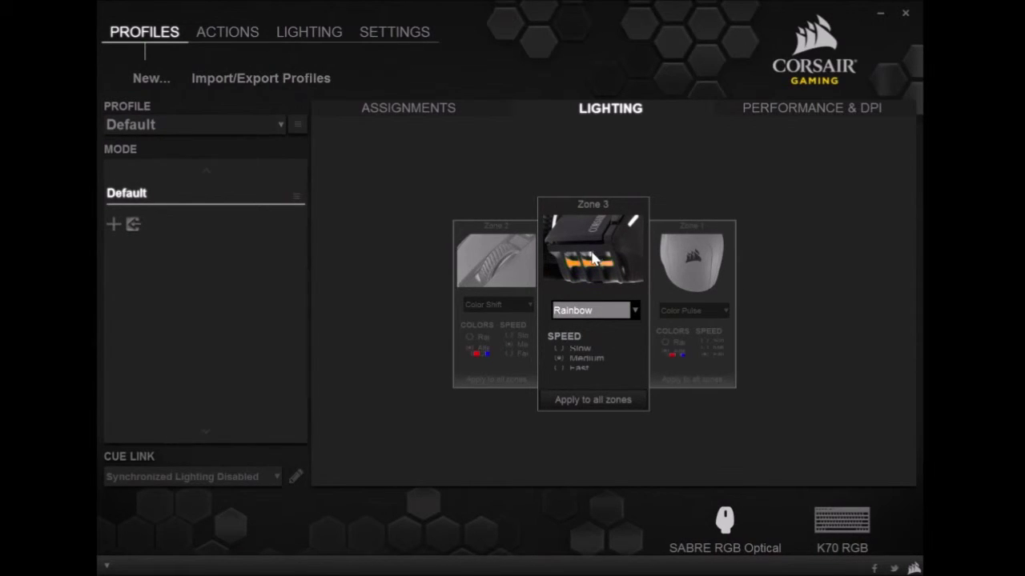
left_click(772, 114)
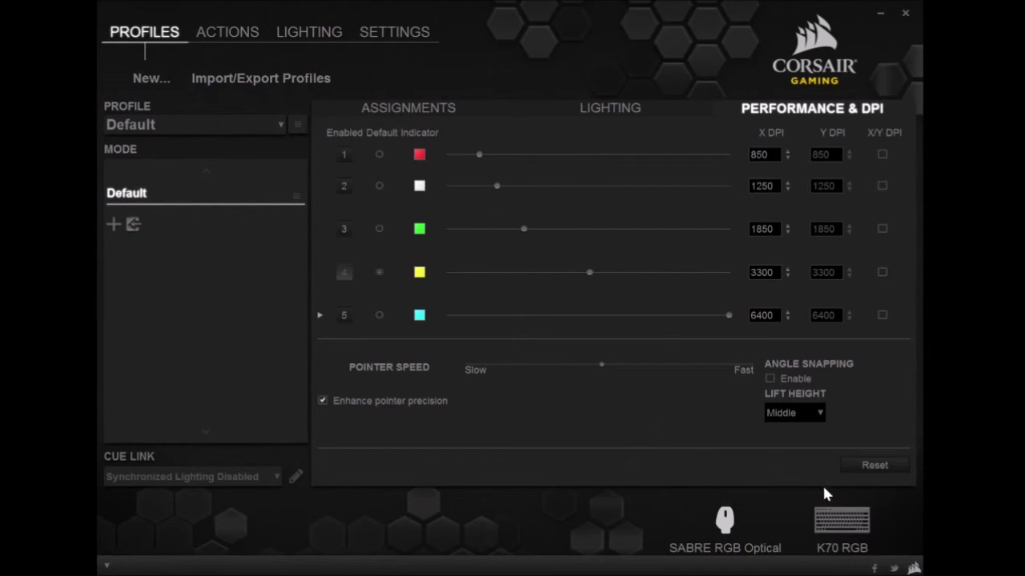
Switch from the Sabre's DPI stages to the K70 RGB keyboard's Default profile assignments
left_click(840, 525)
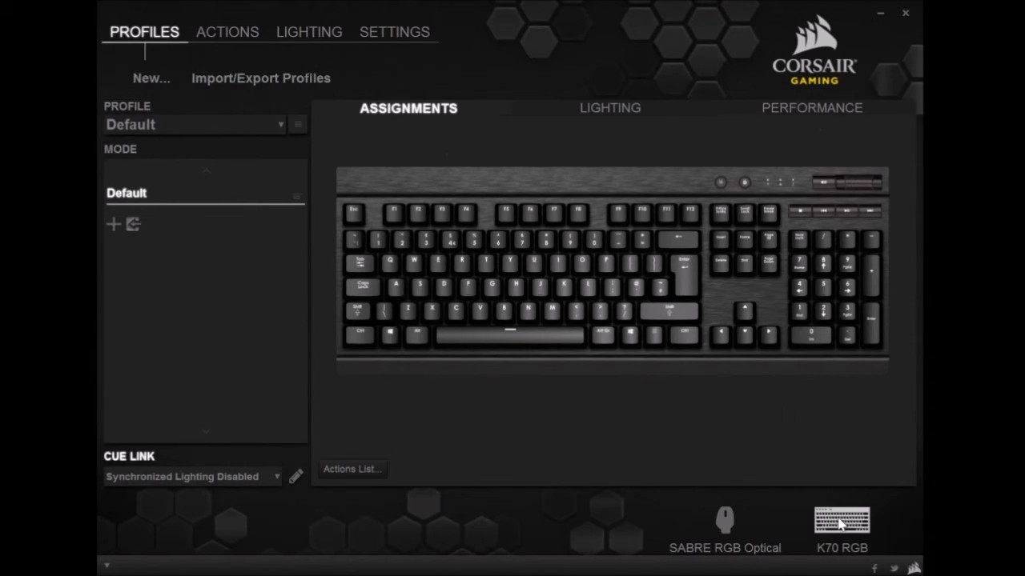
Set CUE Link synchronized lighting to Rainbow Wave and return to the Sabre RGB Optical mouse
left_click(730, 520)
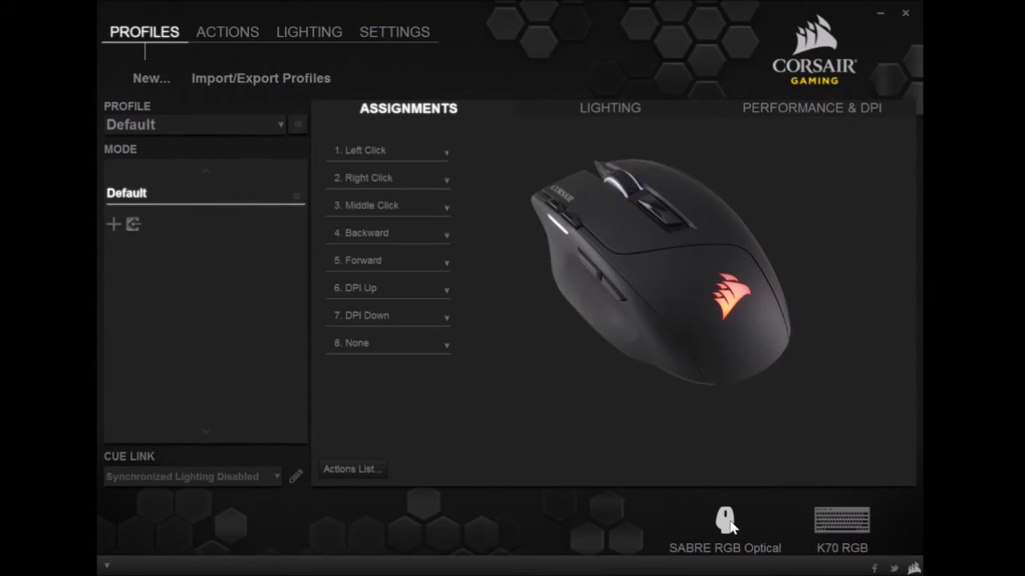
left_click(824, 522)
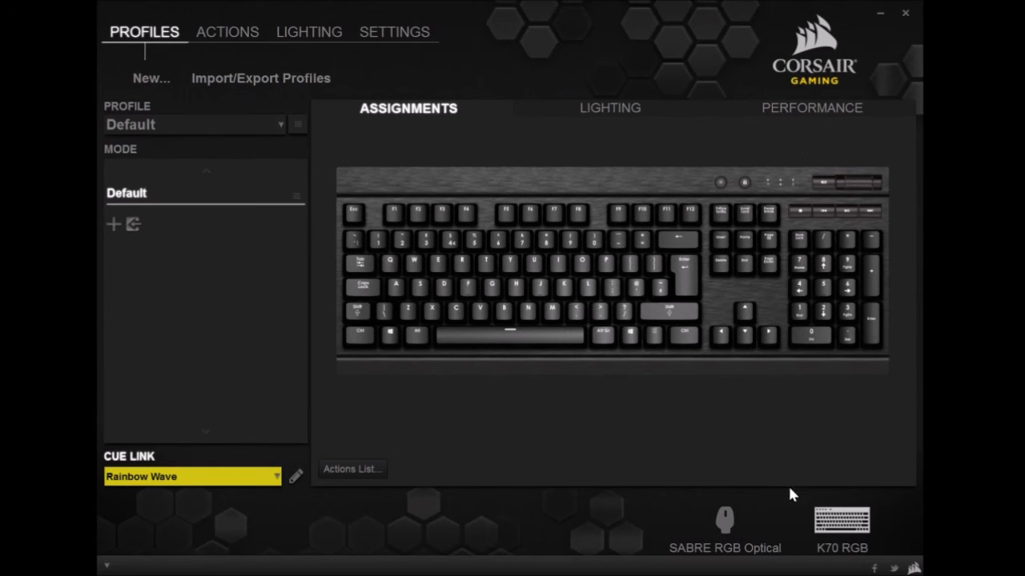
left_click(730, 527)
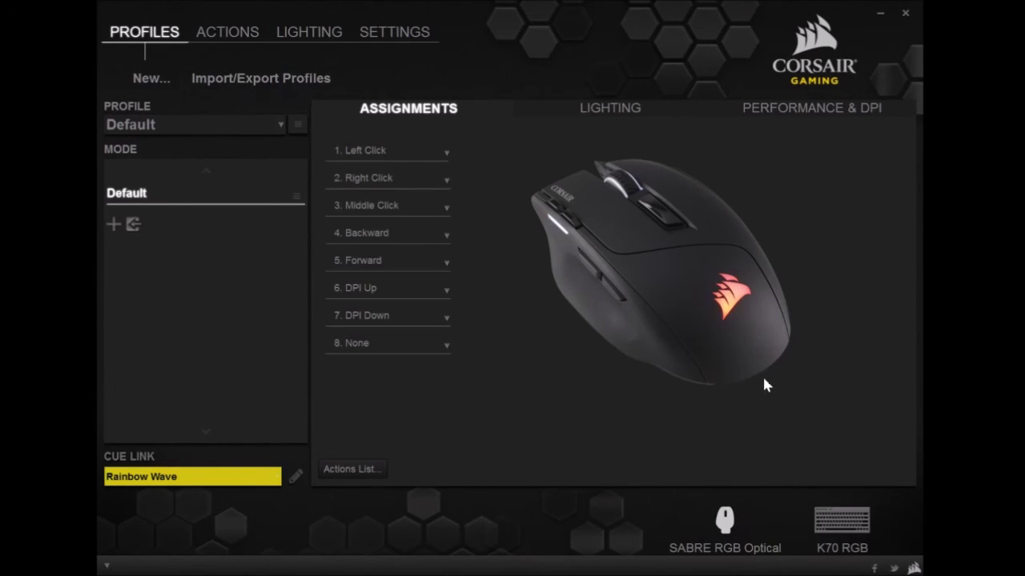